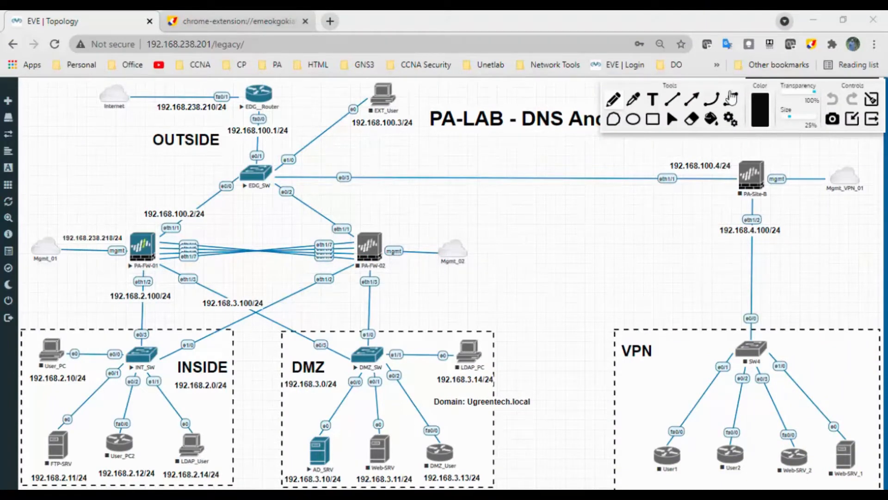
Circle the AD_SRV server in the DMZ and underline the PA-FW-01 label on the topology
mouse_move(730, 85)
left_mouse_down()
mouse_move(742, 195)
mouse_move(753, 144)
mouse_move(740, 86)
left_mouse_up()
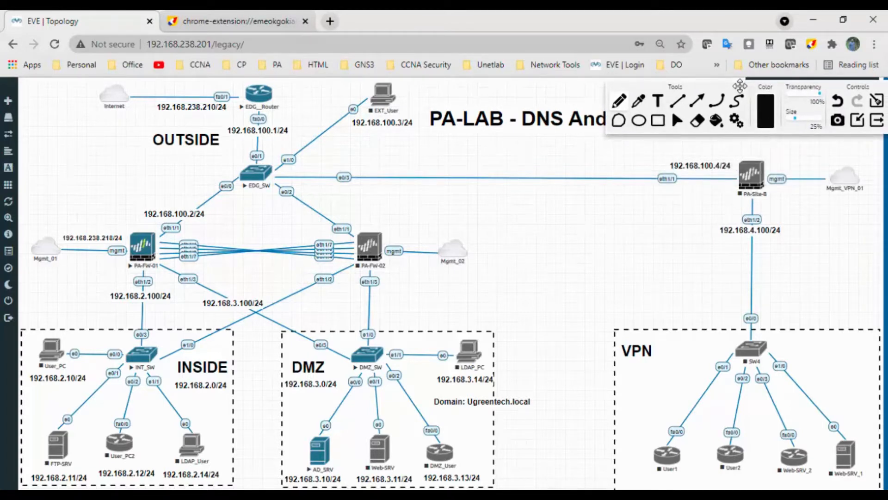
mouse_move(334, 424)
left_mouse_down()
mouse_move(300, 449)
mouse_move(348, 462)
mouse_move(314, 422)
left_mouse_up()
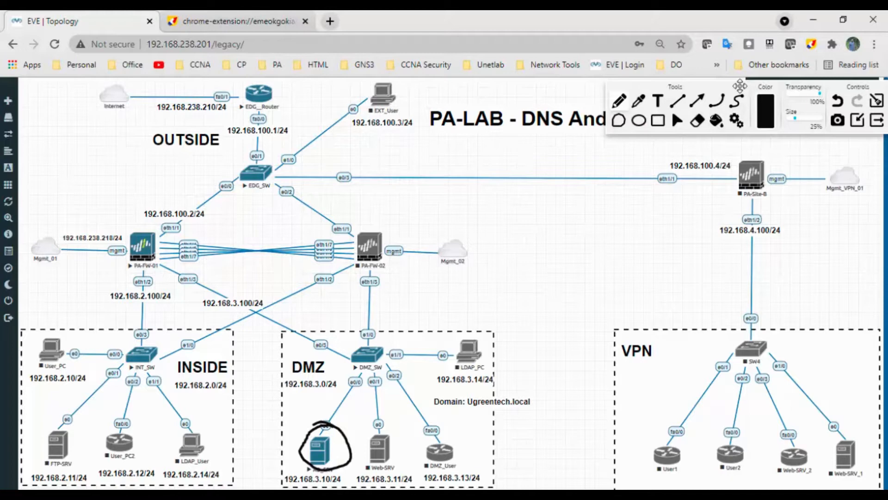
left_click_drag(128, 274, 160, 272)
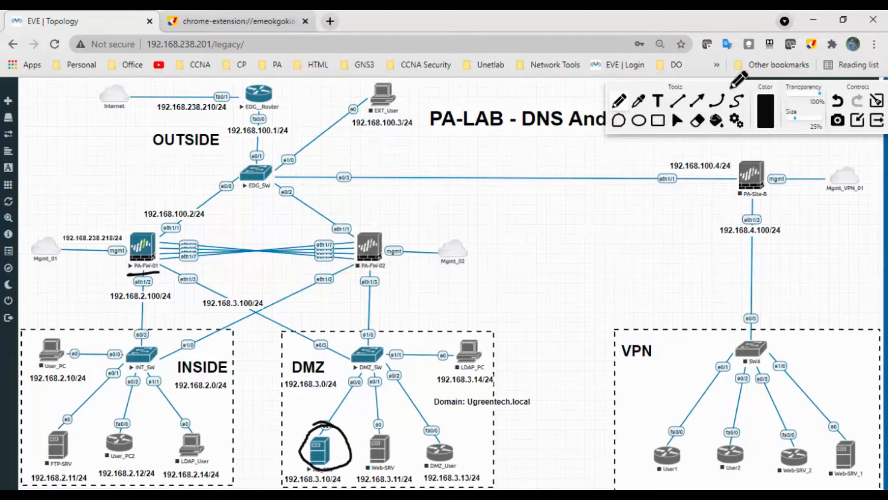
Handwrite 'a.root.server.net → m.root.server.net' across the open area between the edge switch and PA-Site-B
mouse_move(221, 211)
left_mouse_down()
mouse_move(224, 225)
mouse_move(267, 211)
left_mouse_up()
left_click_drag(277, 209, 298, 207)
left_click_drag(307, 207, 399, 194)
left_click_drag(408, 194, 429, 187)
left_click_drag(439, 186, 508, 170)
mouse_move(513, 163)
left_mouse_down()
mouse_move(509, 175)
mouse_move(518, 167)
left_mouse_up()
left_click_drag(523, 169, 549, 168)
left_click_drag(551, 163, 569, 159)
left_click_drag(572, 163, 593, 159)
left_click_drag(604, 154, 628, 156)
left_click_drag(636, 144, 638, 156)
left_click_drag(725, 82, 728, 70)
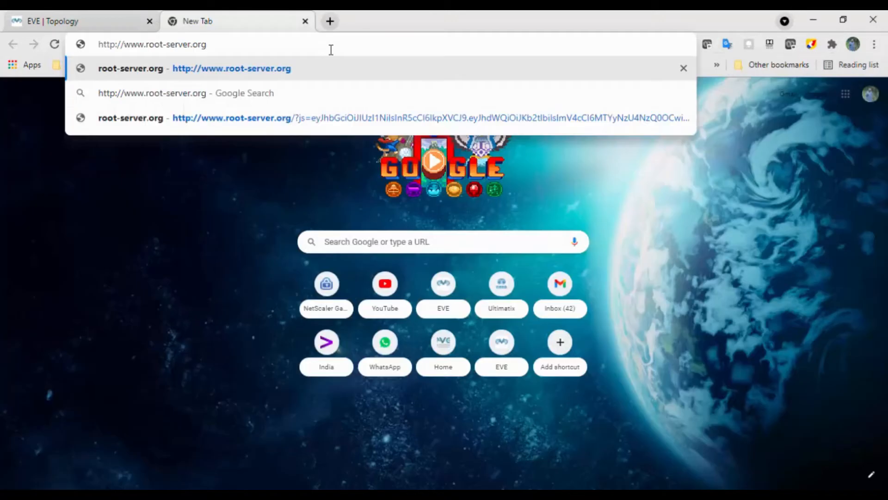
key("Left")
key("Left")
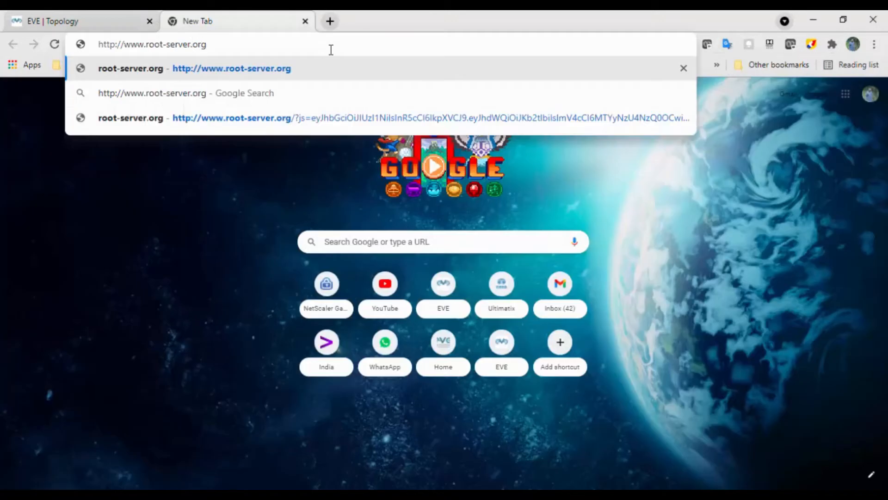
type("s")
key("Return")
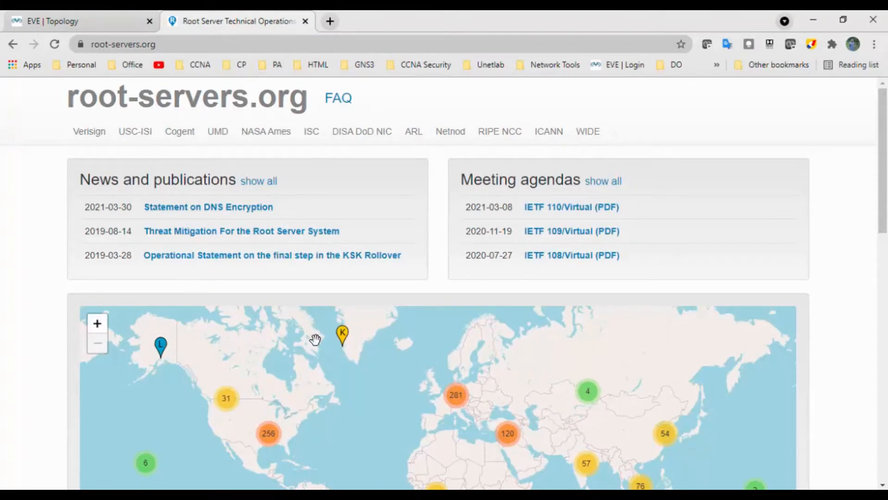
left_click_drag(885, 225, 886, 416)
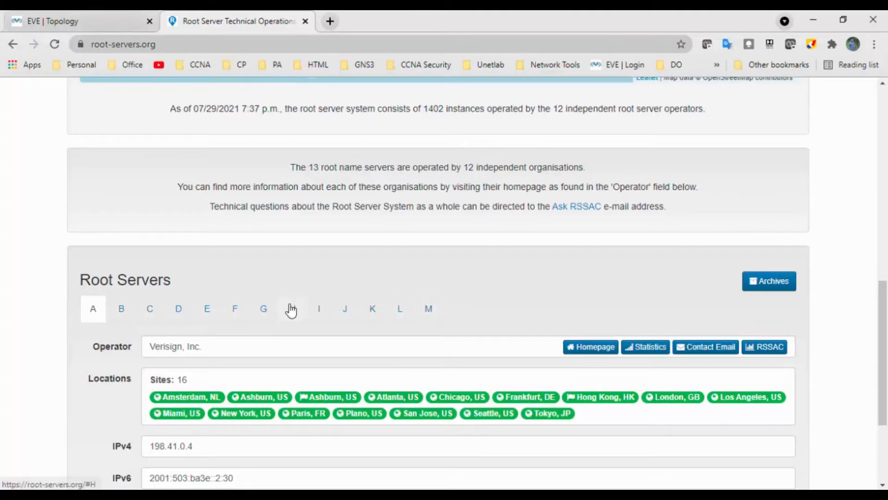
scroll(293, 312, "down", 3)
scroll(273, 300, "down", 1)
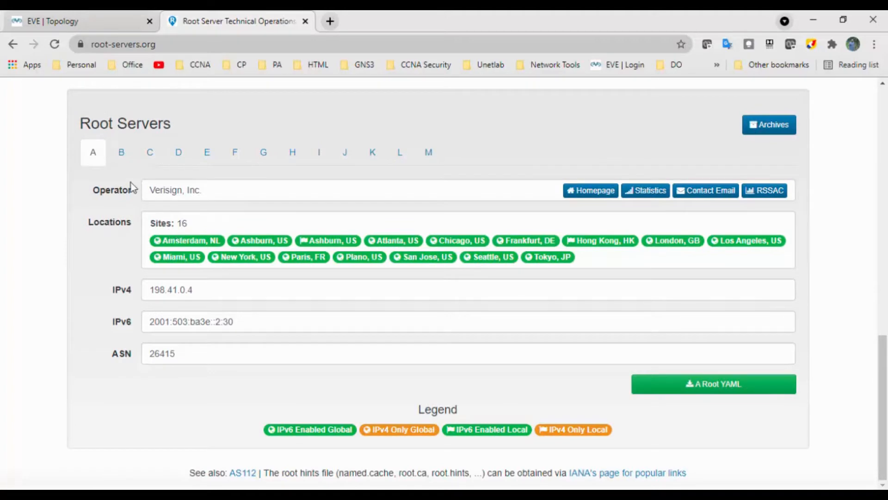
Examine the operators, sites and IP addresses of root servers B through H and M
left_click(123, 160)
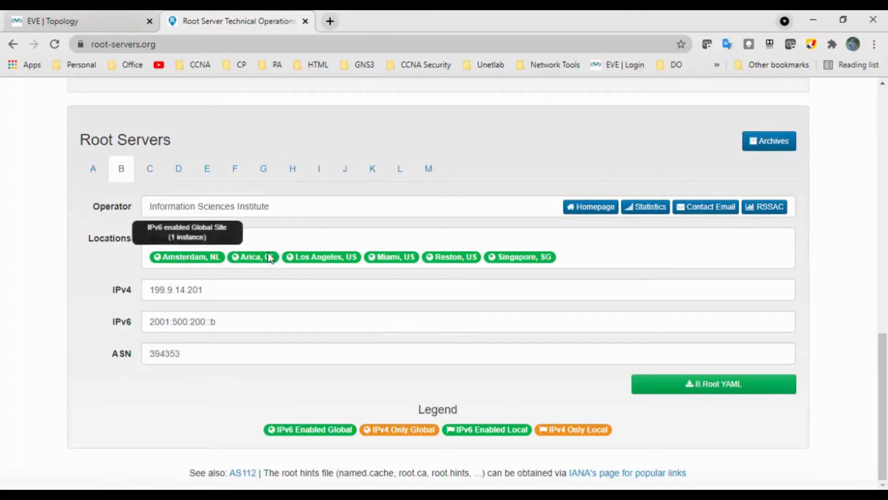
left_click(154, 175)
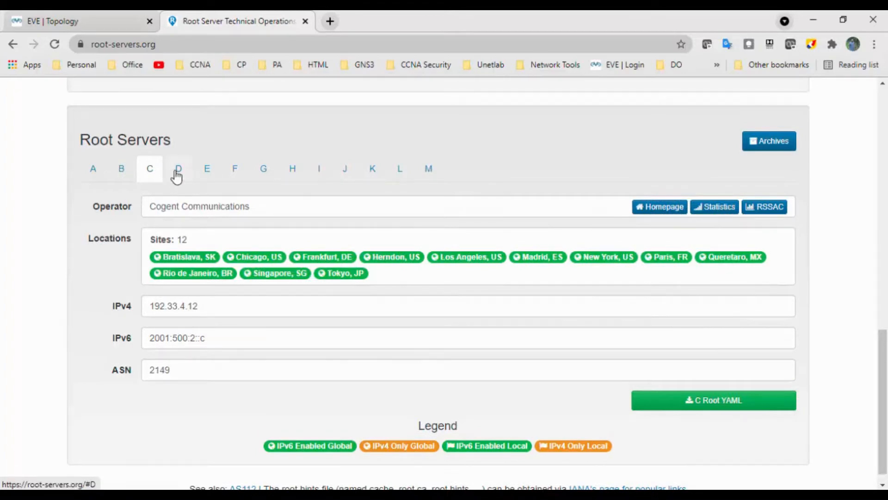
left_click(174, 175)
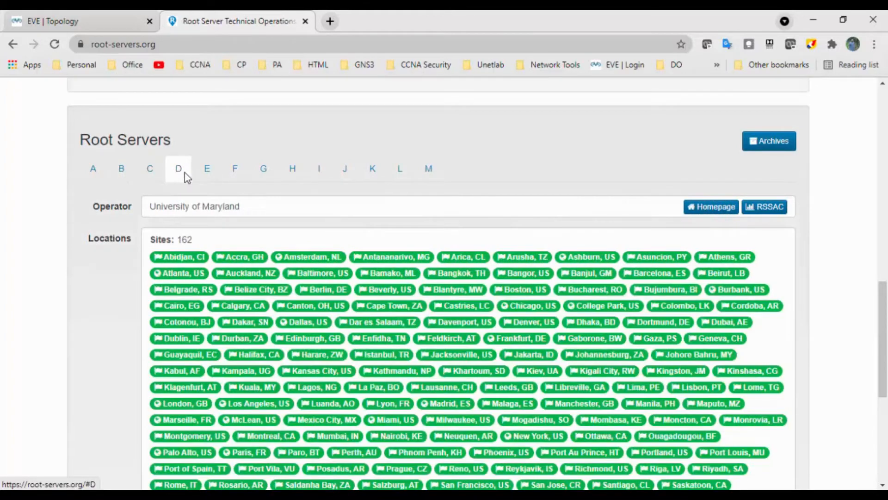
left_click(208, 176)
left_click(238, 174)
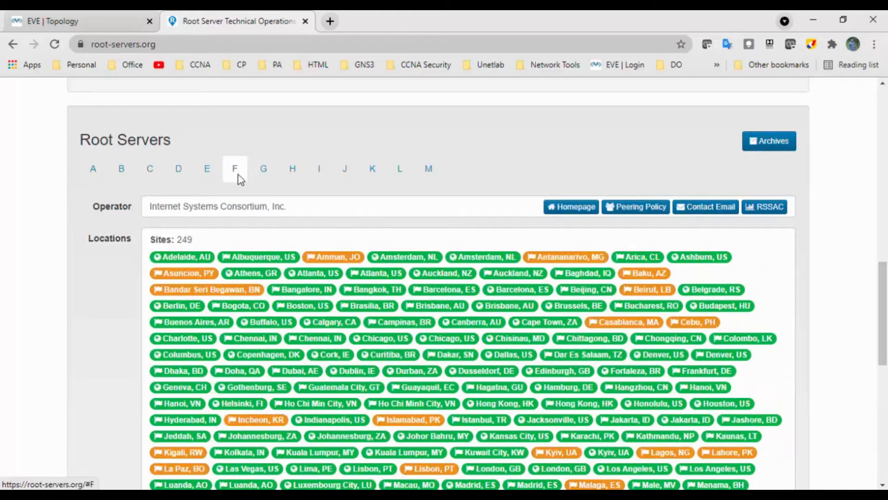
left_click(264, 178)
left_click(293, 178)
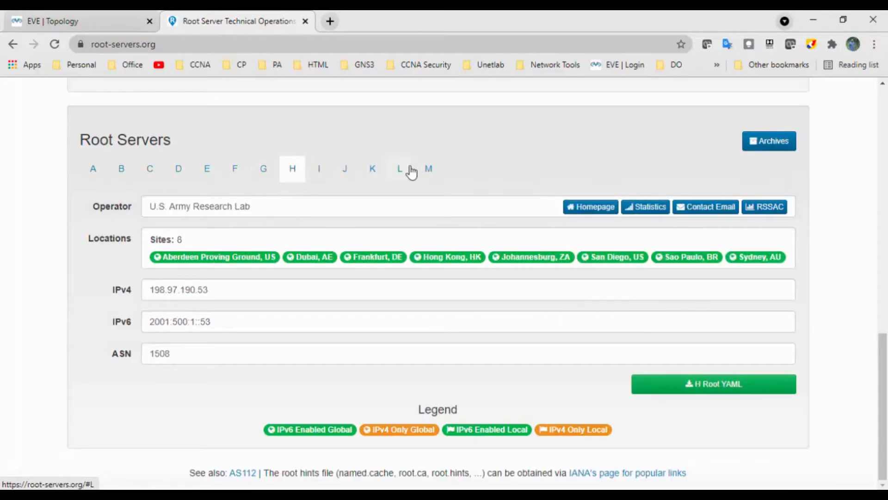
left_click(428, 171)
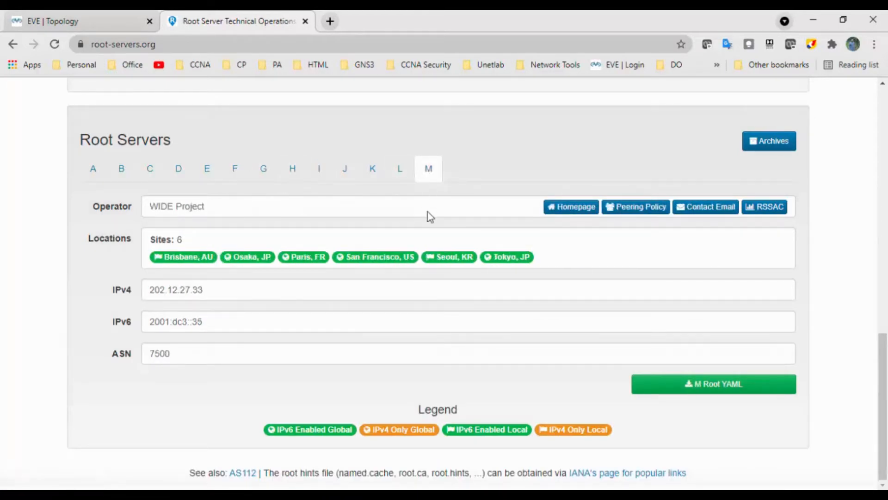
Return to the EVE topology and handwrite '→ Root Domain' above Mgmt_02
key("ctrl+Tab")
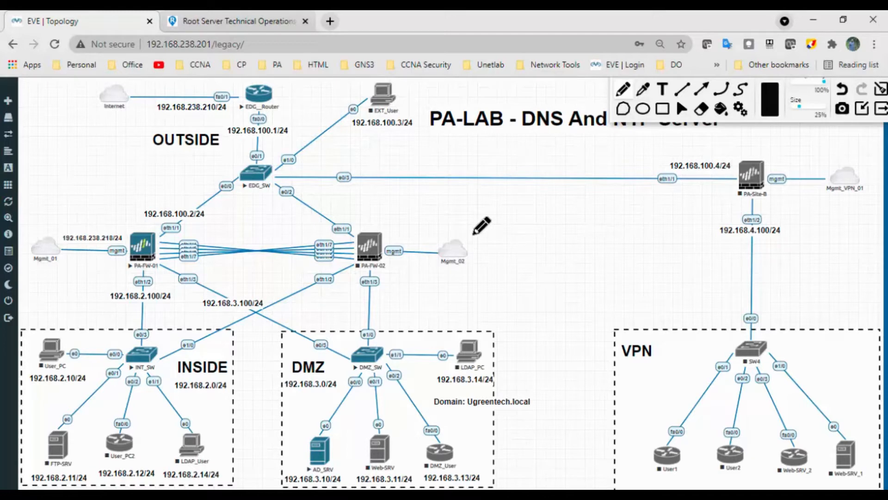
left_click_drag(454, 190, 484, 200)
left_click_drag(483, 187, 494, 199)
left_click_drag(498, 191, 505, 191)
left_click_drag(521, 180, 525, 197)
left_click_drag(517, 187, 530, 186)
left_click_drag(542, 184, 545, 197)
left_click_drag(544, 183, 566, 190)
left_click_drag(569, 185, 610, 181)
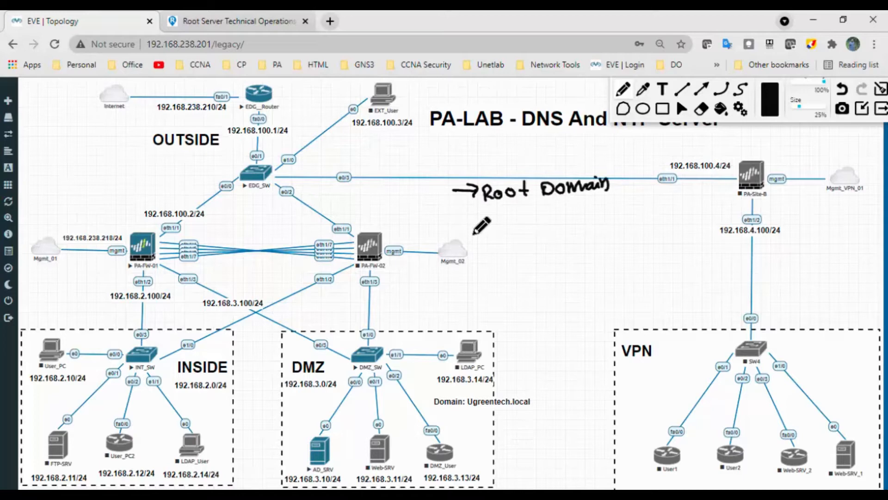
Handwrite '→ Top level Domains' below the Root Domain note, indented one level
left_click_drag(520, 226, 547, 231)
mouse_move(556, 223)
left_mouse_down()
mouse_move(559, 233)
mouse_move(569, 219)
left_mouse_up()
left_click_drag(564, 223, 588, 233)
left_click_drag(596, 211, 650, 222)
left_click_drag(660, 213, 740, 218)
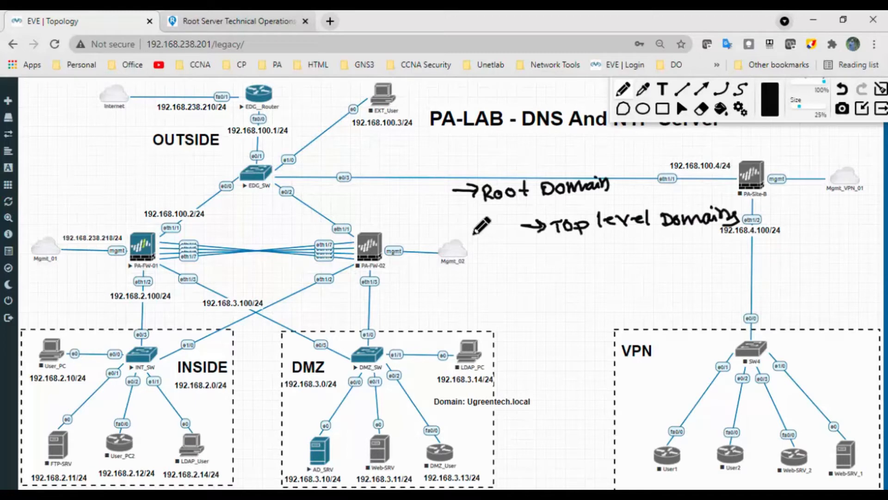
List .net, .com, .org, .gov and .it by hand under Top level Domains
left_click_drag(546, 252, 555, 253)
mouse_move(564, 253)
left_mouse_down()
mouse_move(581, 245)
mouse_move(561, 269)
mouse_move(595, 260)
mouse_move(571, 279)
mouse_move(593, 278)
mouse_move(574, 306)
left_mouse_up()
left_click(563, 284)
left_click(567, 301)
left_click_drag(589, 298, 589, 297)
mouse_move(594, 295)
left_mouse_down()
mouse_move(597, 302)
mouse_move(601, 293)
mouse_move(581, 324)
mouse_move(588, 324)
left_mouse_up()
left_click(582, 314)
left_click_drag(585, 317, 596, 315)
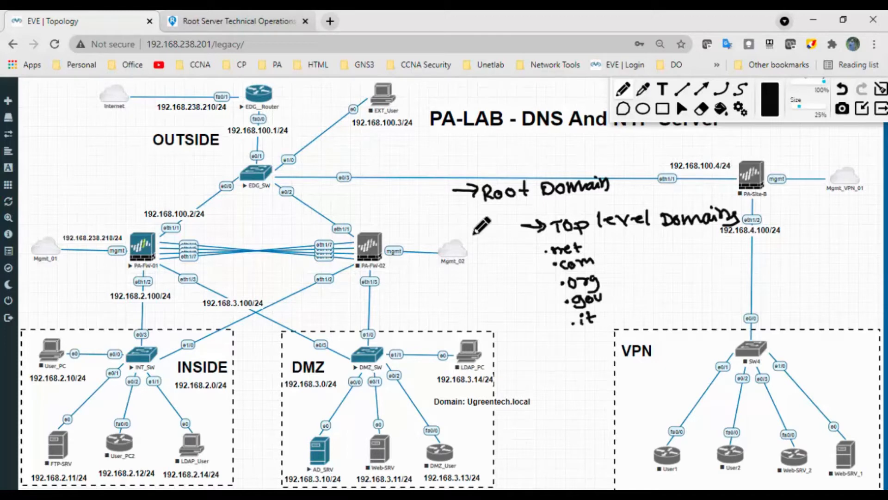
Draw dashes and arrows beside the domain endings, write 'In, US, UK, my' next to .gov, and brace the whole list
mouse_move(587, 245)
left_mouse_down()
mouse_move(605, 240)
mouse_move(619, 274)
mouse_move(611, 291)
mouse_move(620, 289)
left_mouse_up()
left_click_drag(612, 286, 621, 290)
mouse_move(620, 291)
left_mouse_down()
mouse_move(614, 298)
mouse_move(637, 282)
left_mouse_up()
mouse_move(630, 297)
left_mouse_down()
mouse_move(653, 291)
mouse_move(668, 274)
mouse_move(668, 283)
mouse_move(698, 276)
left_mouse_up()
left_click_drag(700, 275, 706, 279)
left_click_drag(709, 276, 731, 273)
mouse_move(731, 266)
left_mouse_down()
mouse_move(739, 267)
mouse_move(734, 283)
left_mouse_up()
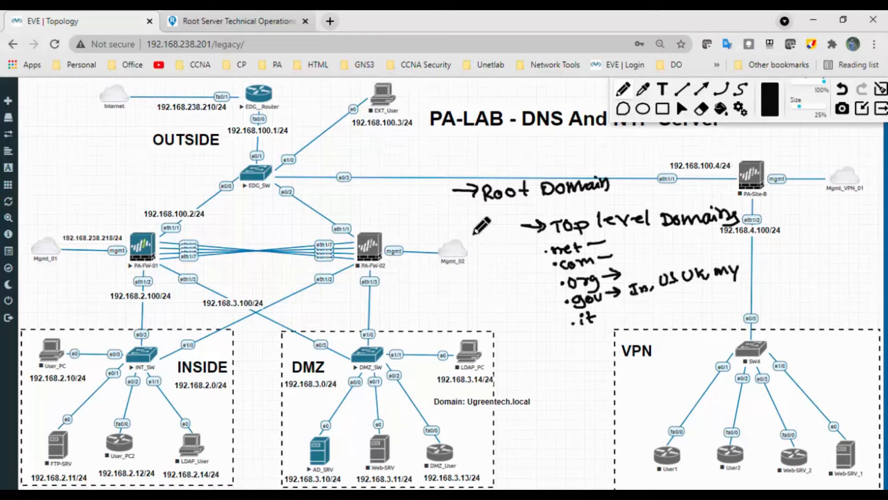
mouse_move(606, 312)
left_mouse_down()
mouse_move(621, 309)
mouse_move(616, 316)
left_mouse_up()
mouse_move(525, 226)
left_mouse_down()
mouse_move(537, 311)
mouse_move(584, 321)
left_mouse_up()
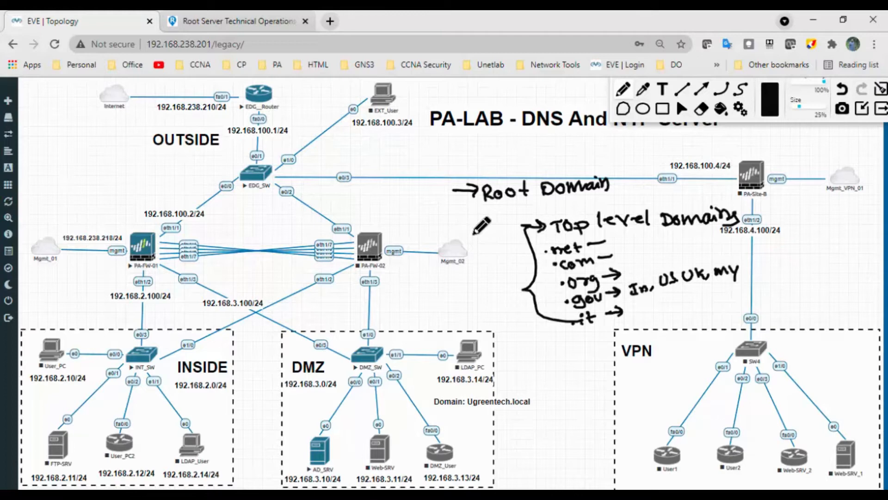
Branch arrows from .com to handwritten '.mic' and 'google', and write a wiki example beside .org
left_click_drag(613, 254, 674, 234)
left_click_drag(618, 254, 643, 259)
mouse_move(637, 252)
left_mouse_down()
mouse_move(638, 264)
mouse_move(664, 259)
left_mouse_up()
left_click_drag(678, 253, 674, 261)
left_click_drag(687, 245, 685, 258)
left_click_drag(689, 254, 698, 256)
mouse_move(624, 270)
left_mouse_down()
mouse_move(627, 278)
mouse_move(648, 274)
left_mouse_up()
left_click_drag(652, 267, 660, 271)
left_click_drag(663, 265, 685, 265)
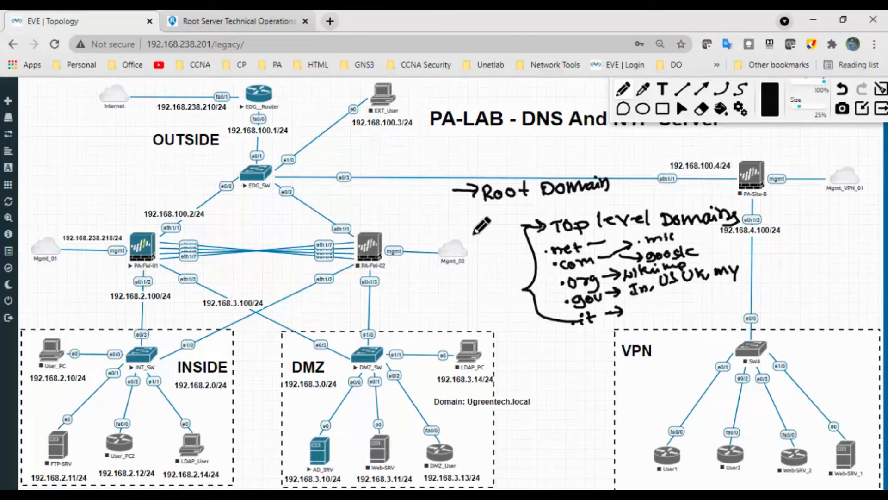
Brace the example names beside the domain endings and label them 'Second level Domain'
mouse_move(693, 229)
left_mouse_down()
mouse_move(703, 240)
mouse_move(694, 266)
mouse_move(777, 250)
left_mouse_up()
left_click_drag(788, 246, 828, 240)
left_click_drag(794, 256, 828, 267)
left_click_drag(830, 259, 862, 259)
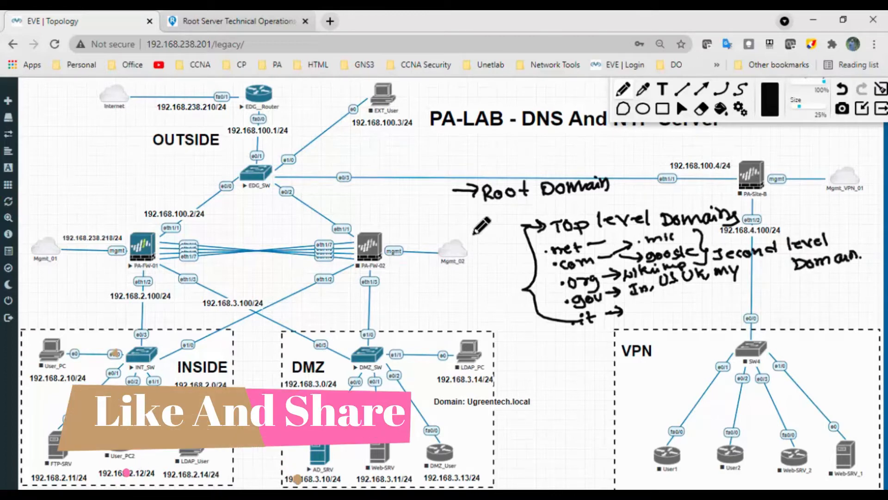
Branch an arrow down from the second-level names, write 'WWW' and 'ITD' under it, and add a third arrow
mouse_move(649, 273)
left_mouse_down()
mouse_move(651, 314)
mouse_move(669, 313)
left_mouse_up()
mouse_move(661, 305)
left_mouse_down()
mouse_move(662, 321)
mouse_move(722, 298)
left_mouse_up()
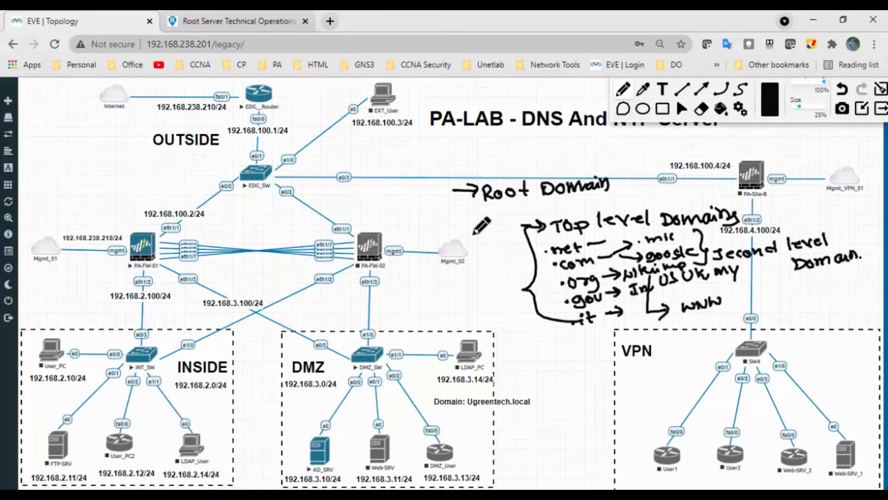
left_click_drag(672, 325, 724, 309)
left_click_drag(720, 315, 720, 322)
left_click_drag(673, 342, 698, 336)
left_click_drag(693, 330, 695, 343)
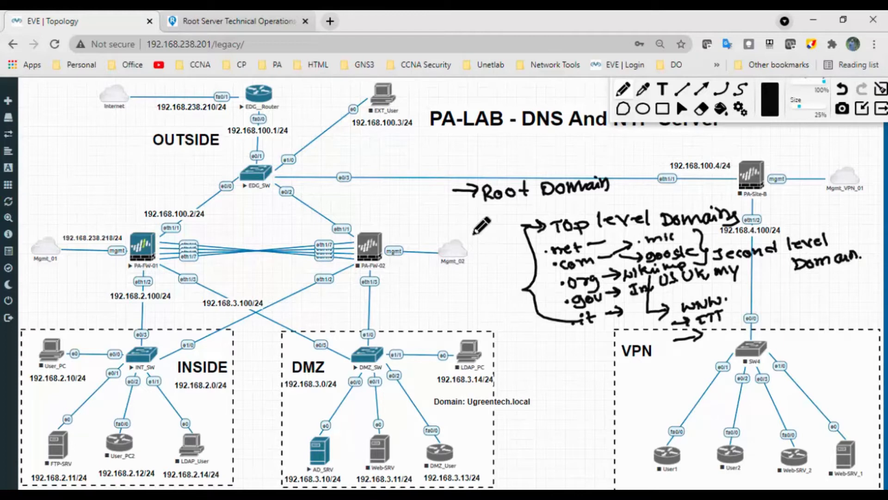
Write 'Home Server' at the third arrow, brace the three entries and label the brace
mouse_move(720, 310)
left_mouse_down()
mouse_move(717, 343)
mouse_move(738, 329)
mouse_move(787, 323)
left_mouse_up()
mouse_move(779, 290)
left_mouse_down()
mouse_move(793, 330)
mouse_move(775, 337)
left_mouse_up()
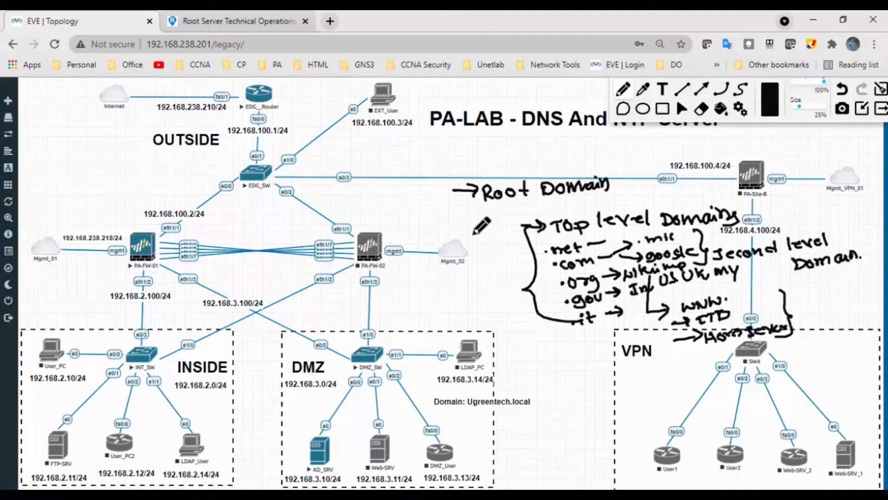
mouse_move(804, 296)
left_mouse_down()
mouse_move(798, 306)
mouse_move(828, 304)
left_mouse_up()
left_click_drag(802, 319, 866, 309)
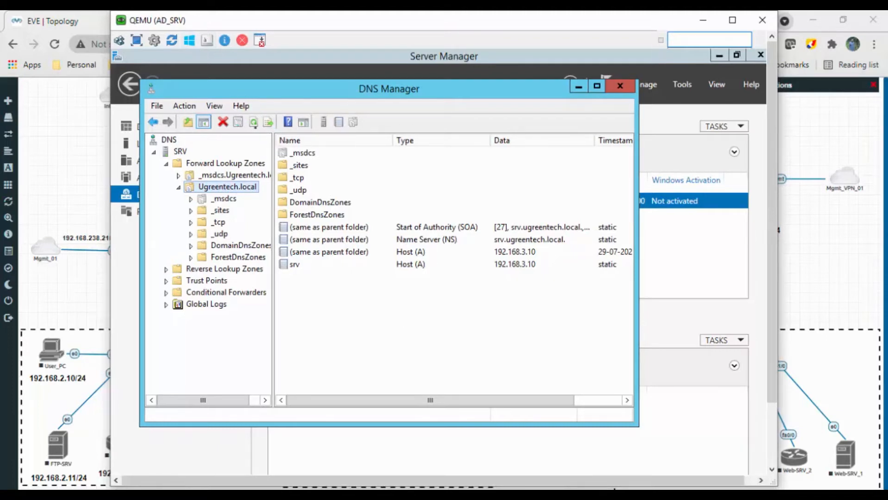
Select the (same as parent folder) Host (A) record of Ugreentech.local in DNS Manager, and return to the topology
left_click(411, 254)
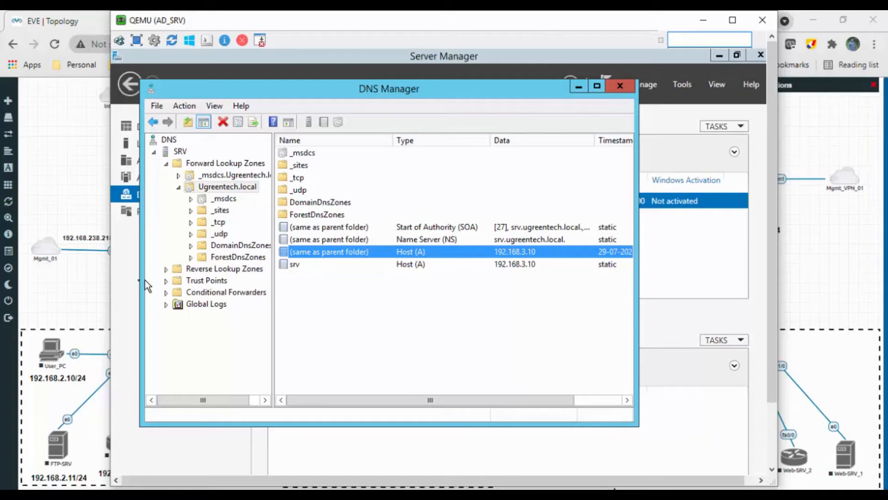
left_click(96, 283)
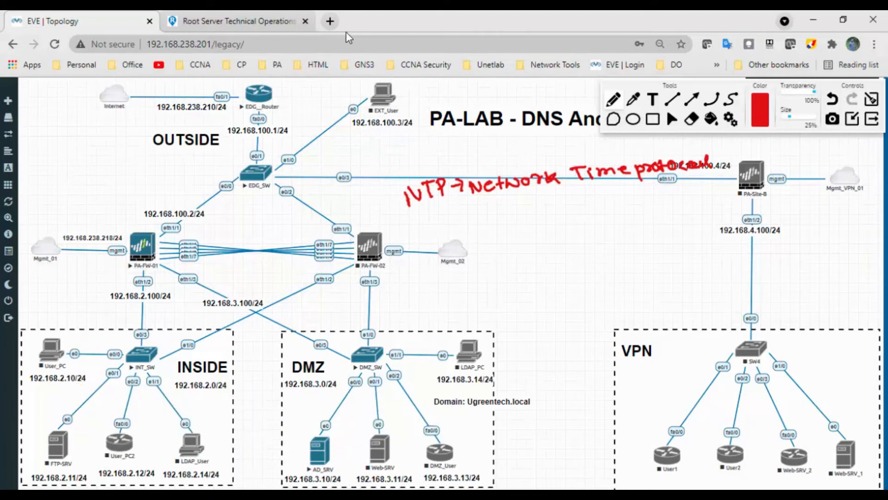
Handwrite '→ 0 - 15' in red below the NTP heading
left_click_drag(421, 229, 449, 227)
mouse_move(440, 222)
left_mouse_down()
mouse_move(445, 235)
mouse_move(496, 226)
left_mouse_up()
left_click_drag(510, 219, 510, 229)
left_click_drag(518, 221, 520, 229)
left_click_drag(520, 219, 537, 216)
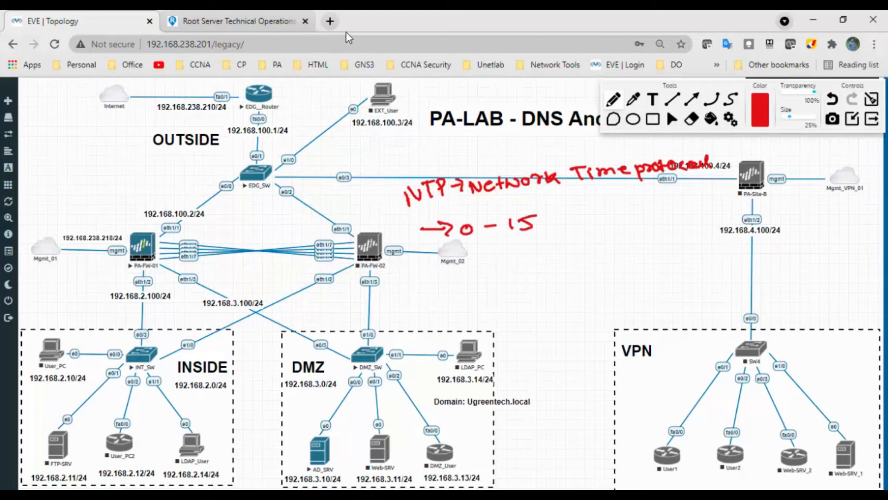
Add two red arrow lines below the 0 - 15 range, reading '0 →' and '1 - 15'
left_click_drag(428, 264, 462, 262)
mouse_move(456, 255)
left_mouse_down()
mouse_move(460, 268)
mouse_move(491, 260)
left_mouse_up()
left_click_drag(506, 252, 513, 262)
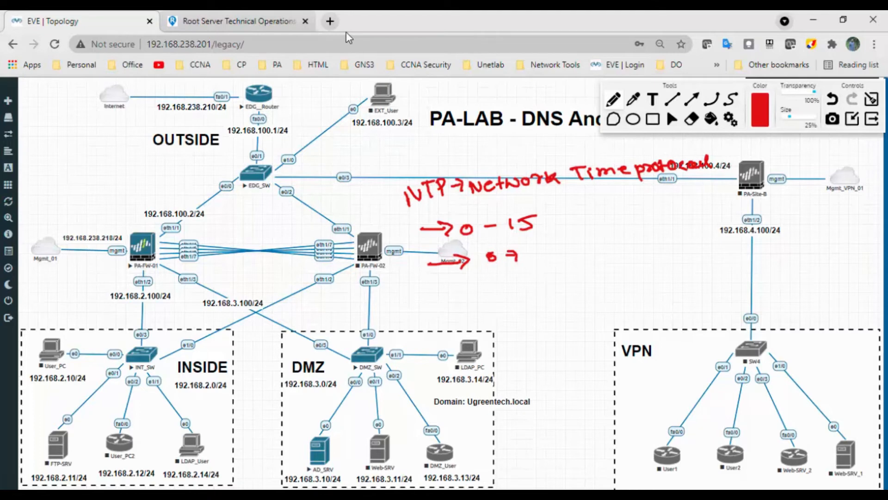
mouse_move(436, 280)
left_mouse_down()
mouse_move(488, 285)
mouse_move(509, 270)
mouse_move(519, 278)
left_mouse_up()
mouse_move(527, 266)
left_mouse_down()
mouse_move(528, 276)
mouse_move(541, 261)
left_mouse_up()
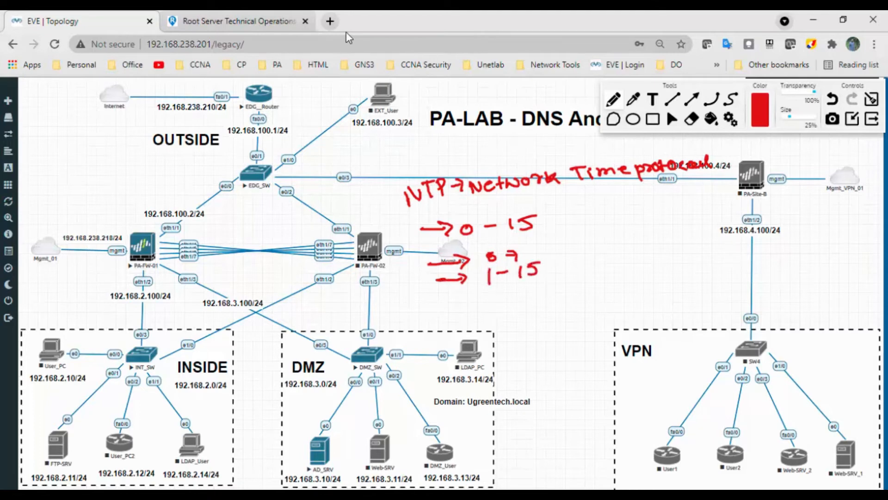
Handwrite '→ 1 - Best' and '15 - Worst' in red below the 1 - 15 line
left_click_drag(464, 303, 485, 299)
mouse_move(478, 292)
left_mouse_down()
mouse_move(505, 301)
mouse_move(521, 291)
left_mouse_up()
mouse_move(528, 284)
left_mouse_down()
mouse_move(530, 296)
mouse_move(543, 297)
mouse_move(572, 279)
left_mouse_up()
left_click_drag(571, 273, 578, 288)
left_click_drag(488, 314, 516, 317)
left_click_drag(521, 306, 522, 317)
left_click_drag(522, 305, 531, 303)
left_click_drag(531, 311, 539, 310)
left_click_drag(542, 305, 558, 305)
left_click_drag(562, 304, 578, 308)
left_click_drag(582, 302, 604, 296)
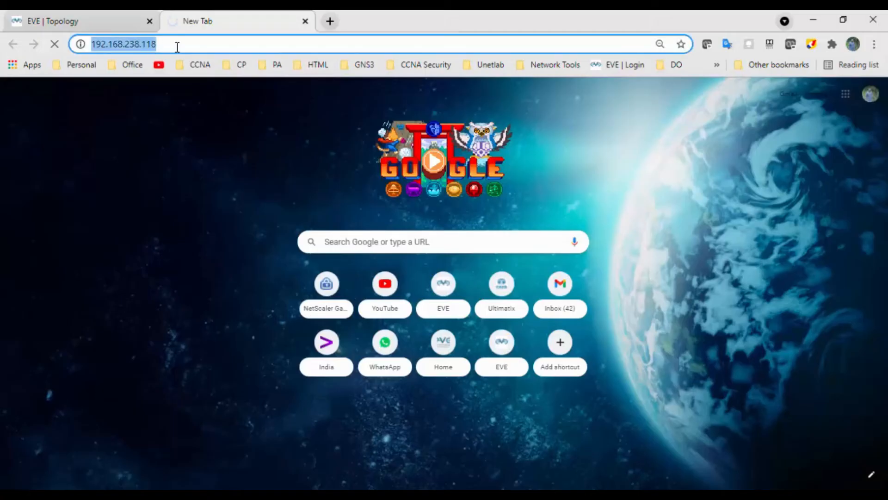
left_click(177, 47)
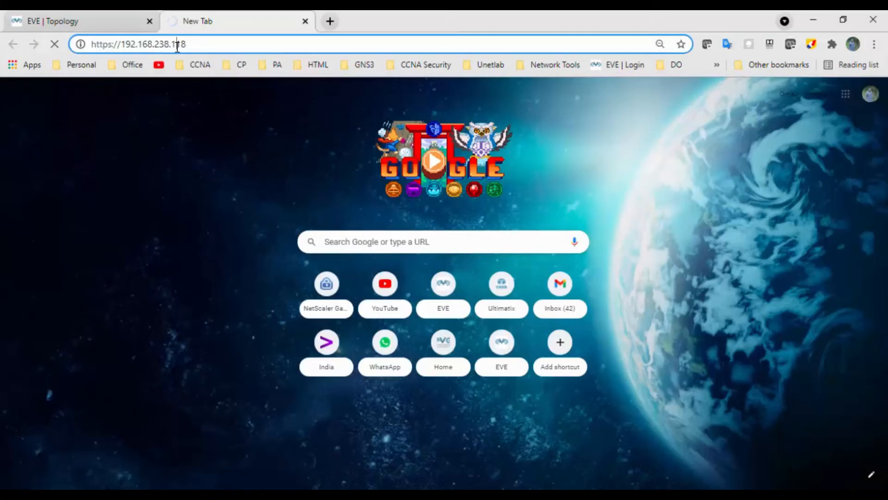
key("BackSpace")
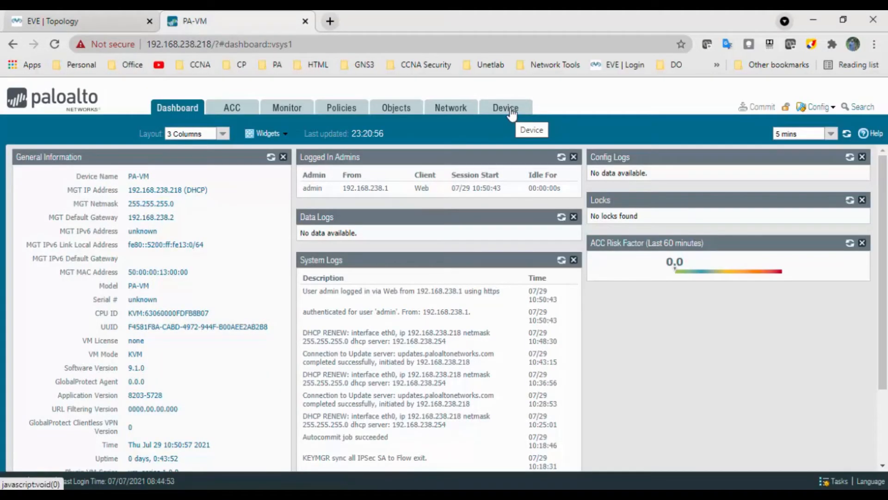
left_click(511, 112)
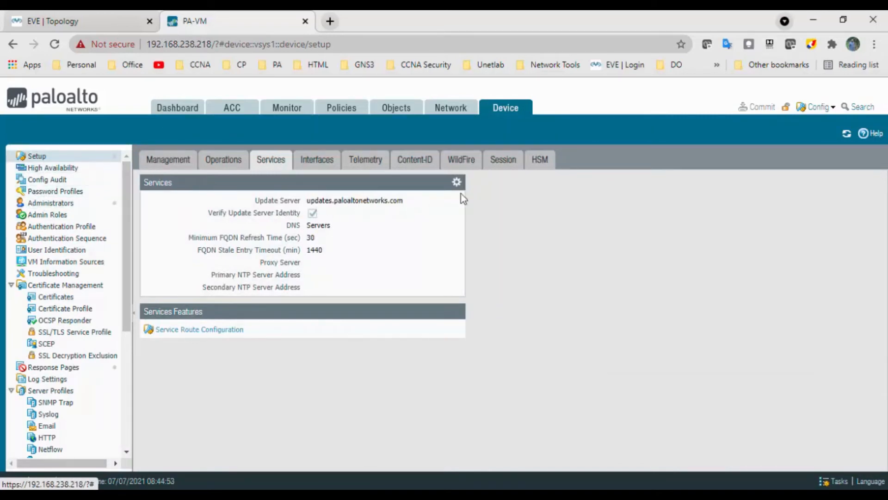
In the Services settings, set the primary DNS server to 192.168.3.10 and the secondary DNS server to 1.1.1.1
left_click(456, 181)
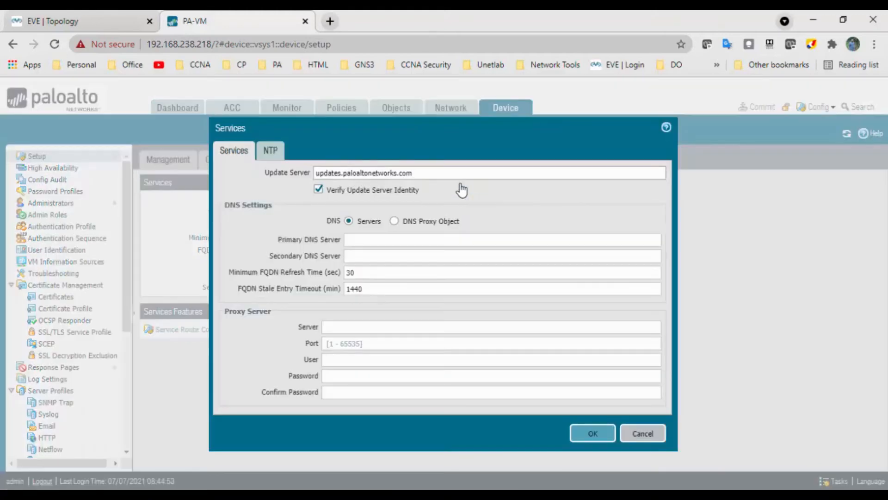
double_click(336, 174)
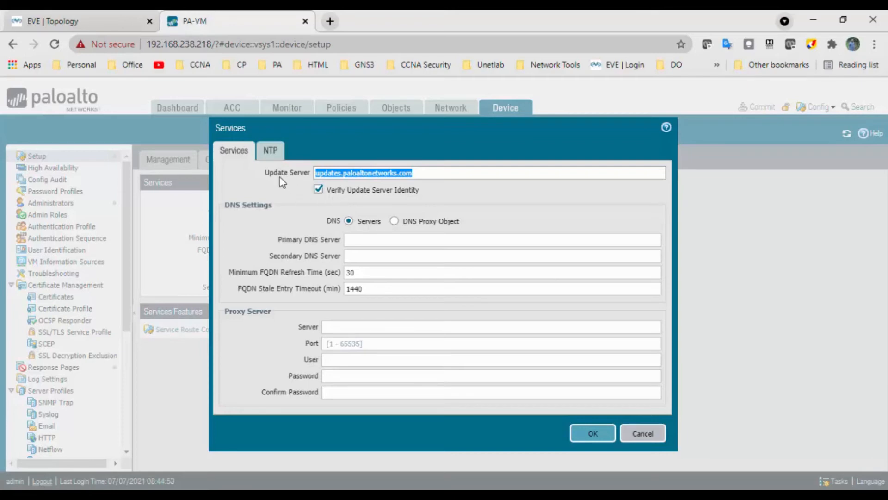
left_click(427, 175)
left_click_drag(435, 175, 298, 184)
left_click(356, 243)
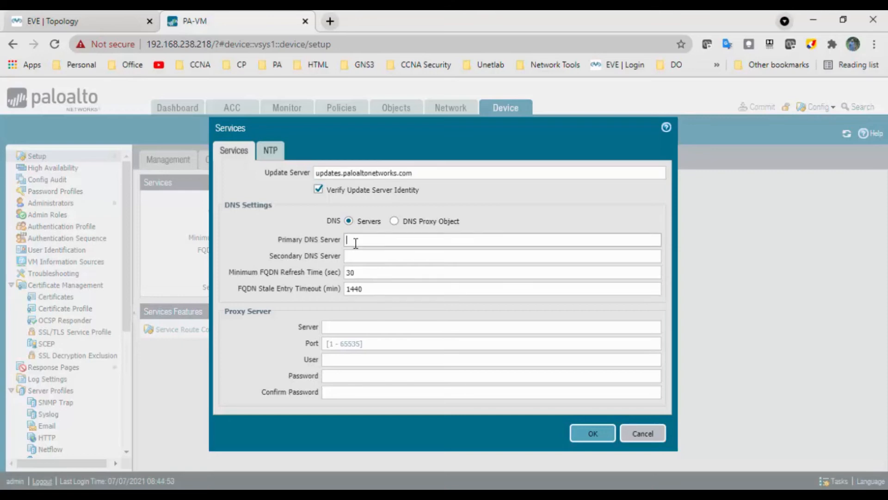
left_click(115, 24)
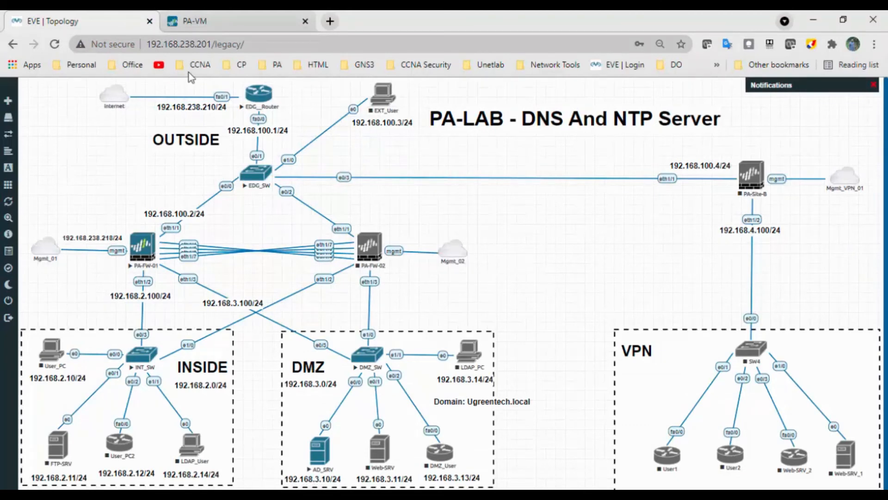
left_click(223, 27)
left_click(370, 243)
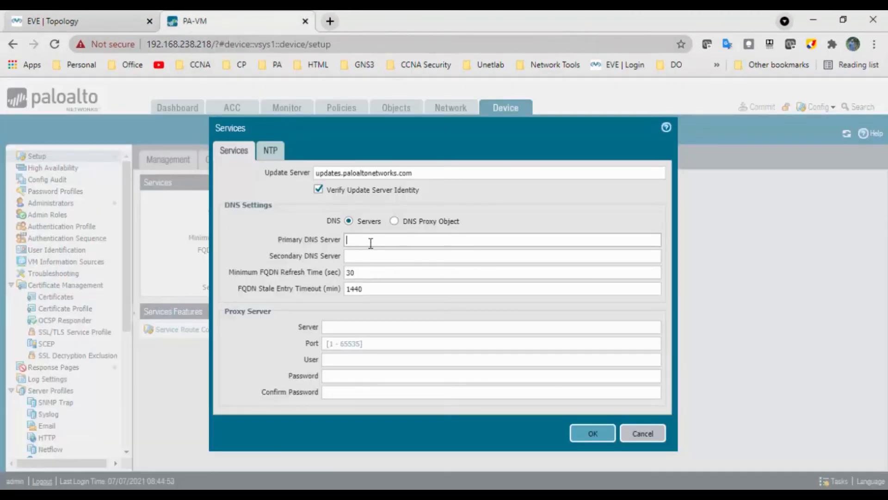
type("192.1")
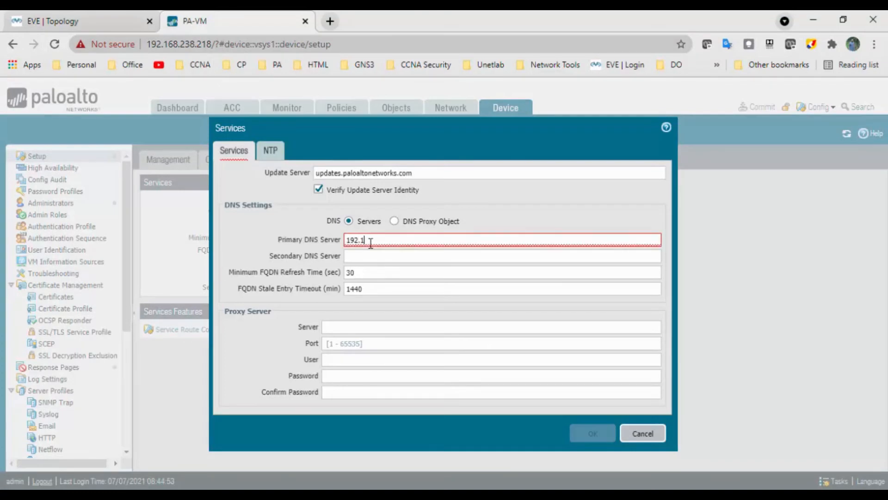
type("68.3.10")
key("Tab")
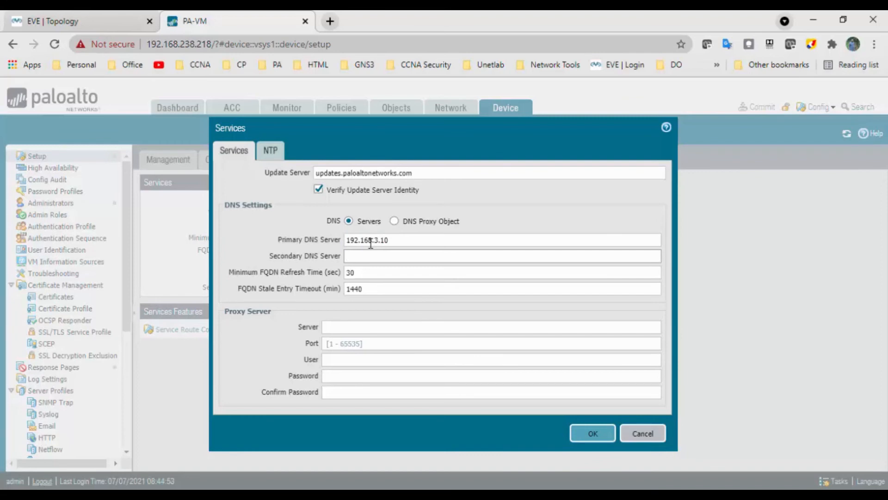
type("1.1.1.1")
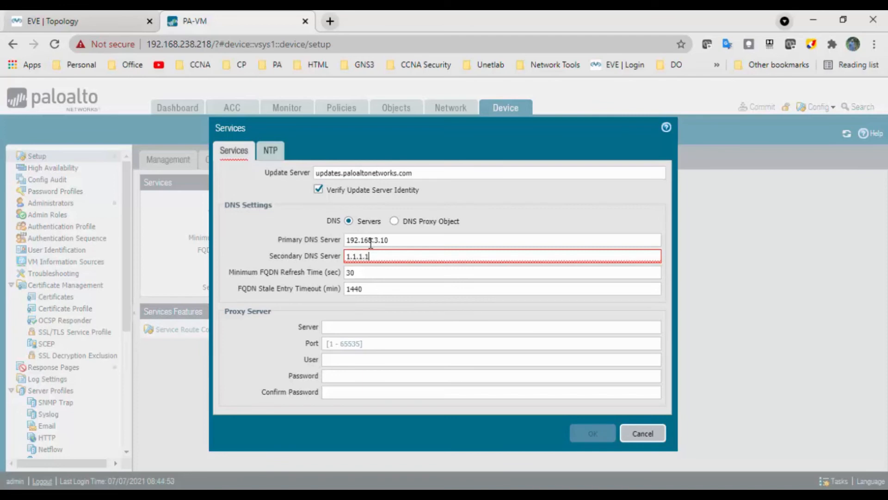
Copy in.pool.ntp.org from the NTP Pool Project's India page into the primary NTP server address, keeping authentication type None
left_click(271, 153)
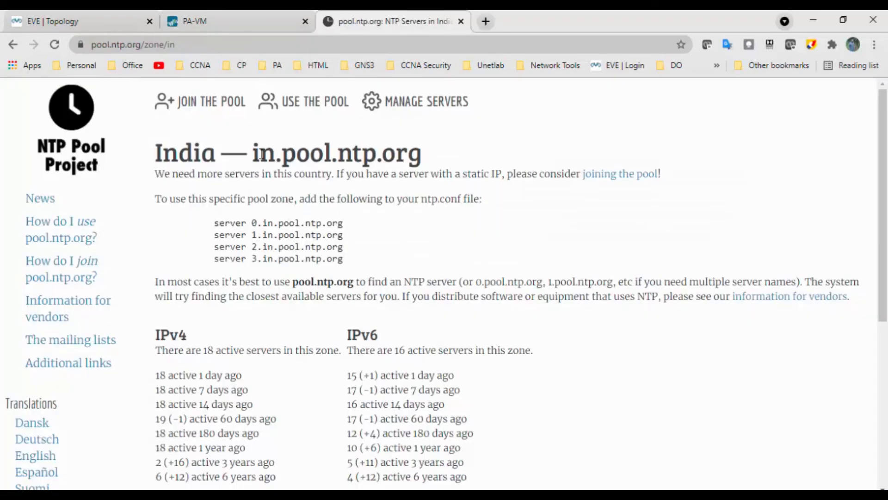
left_click_drag(253, 153, 441, 162)
key("ctrl+c")
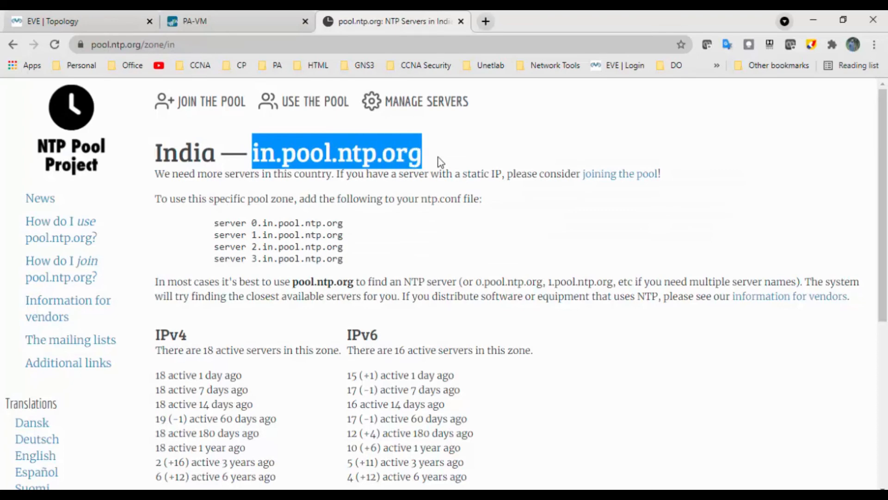
left_click(211, 13)
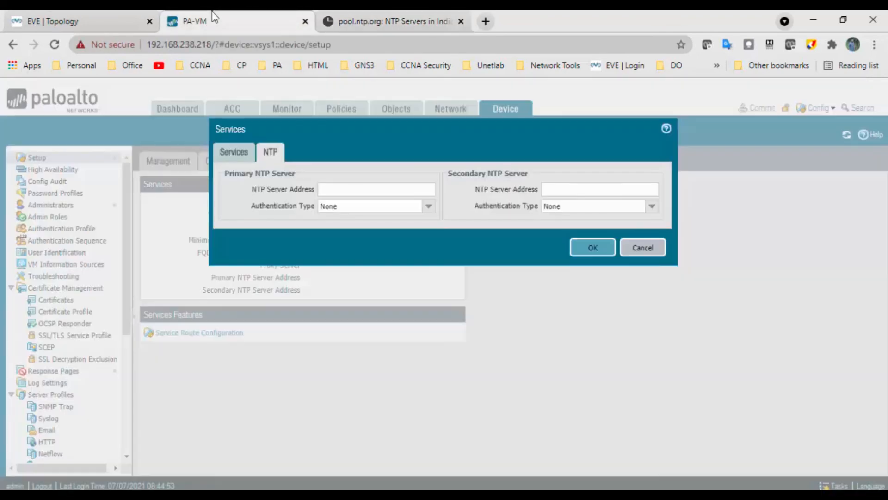
left_click(348, 188)
key("ctrl+v")
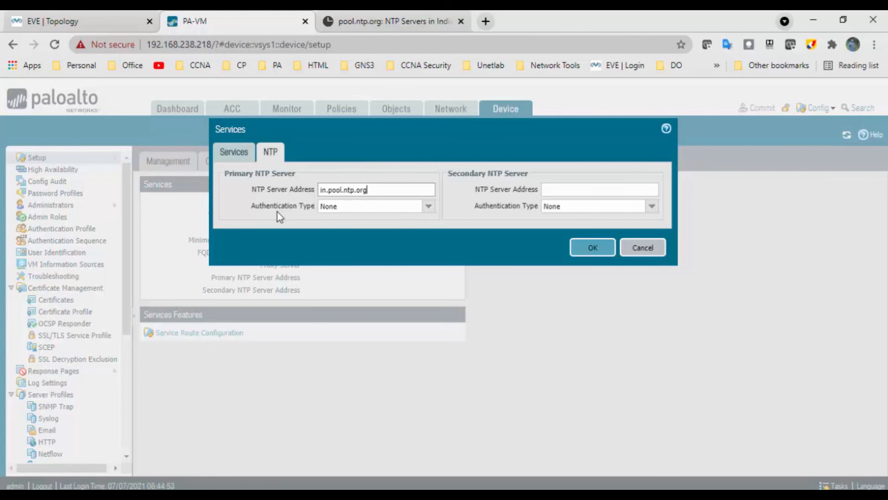
left_click(429, 209)
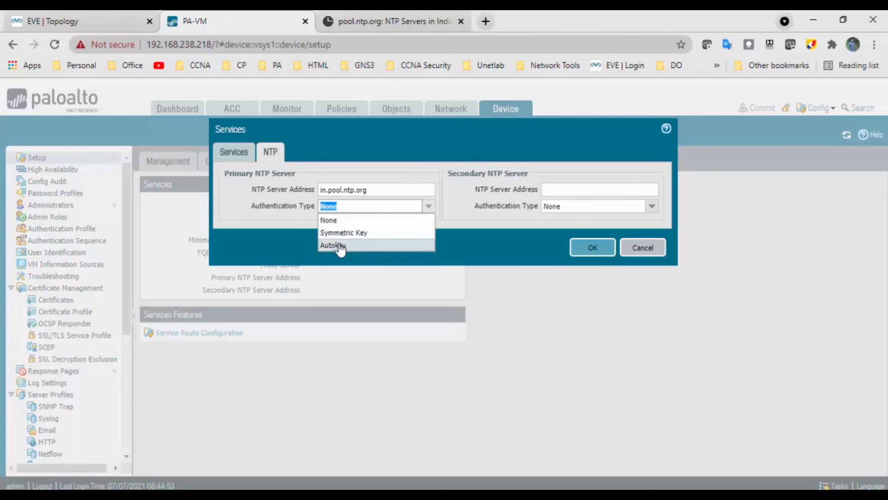
left_click(450, 203)
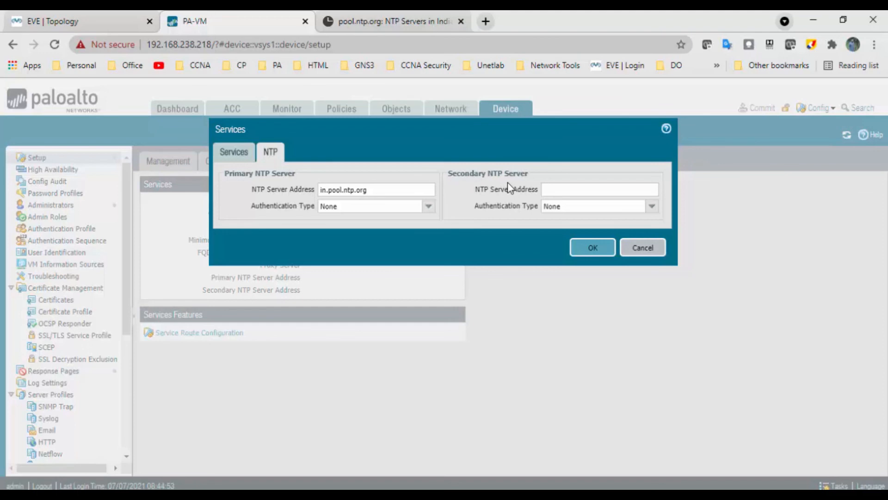
Set the secondary NTP server address to time.google.com and apply the Services settings
left_click(557, 189)
type("time")
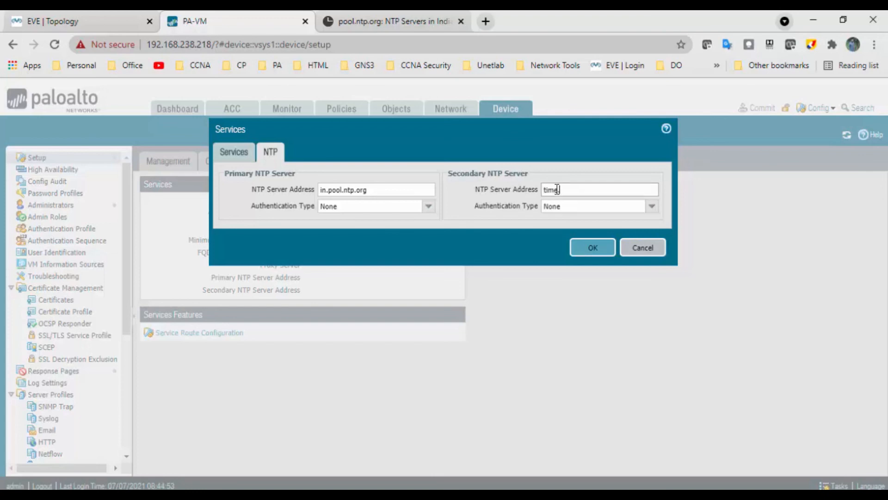
type(".google.com")
left_click(600, 251)
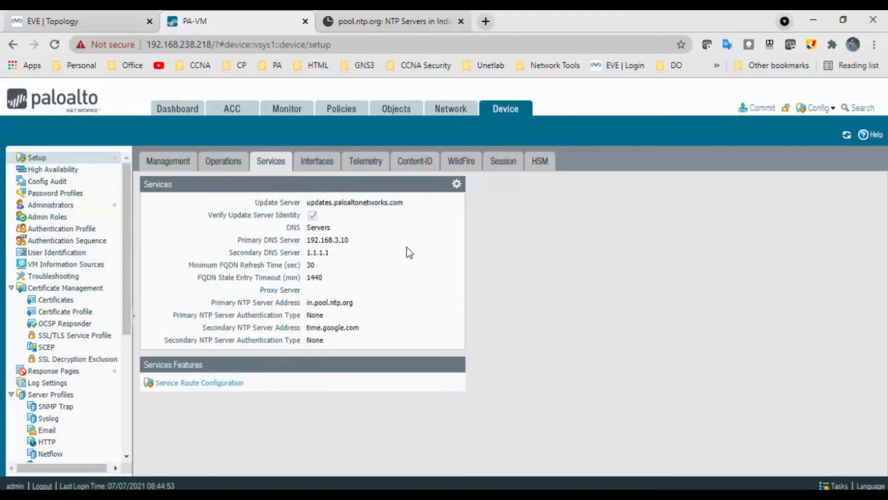
Commit the configuration changes to the firewall and move the commit status dialog away from the Services settings
left_click(759, 108)
left_click(563, 438)
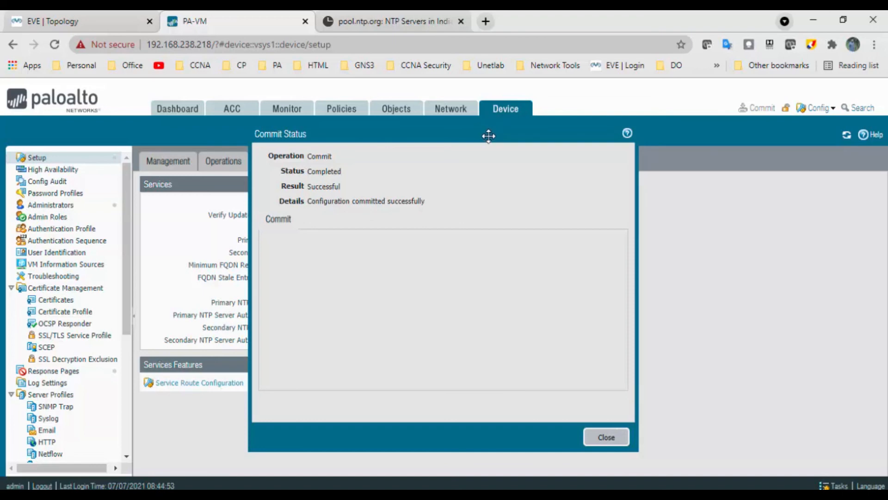
left_click_drag(487, 136, 549, 88)
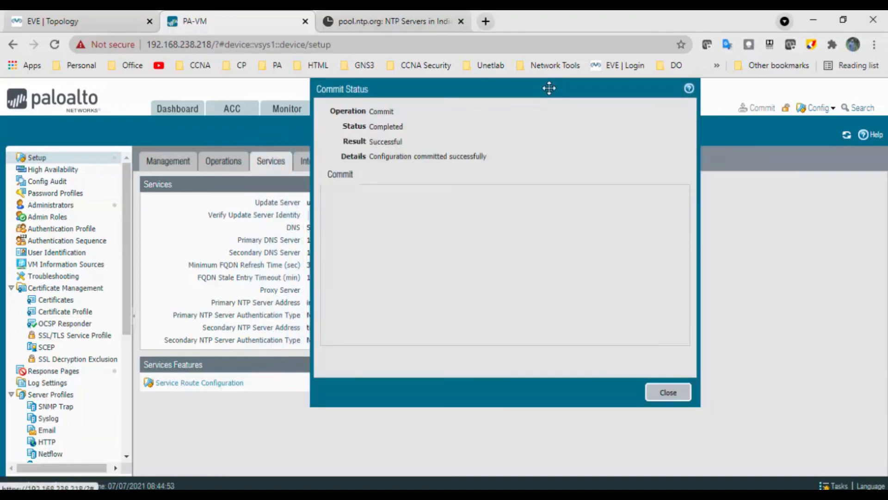